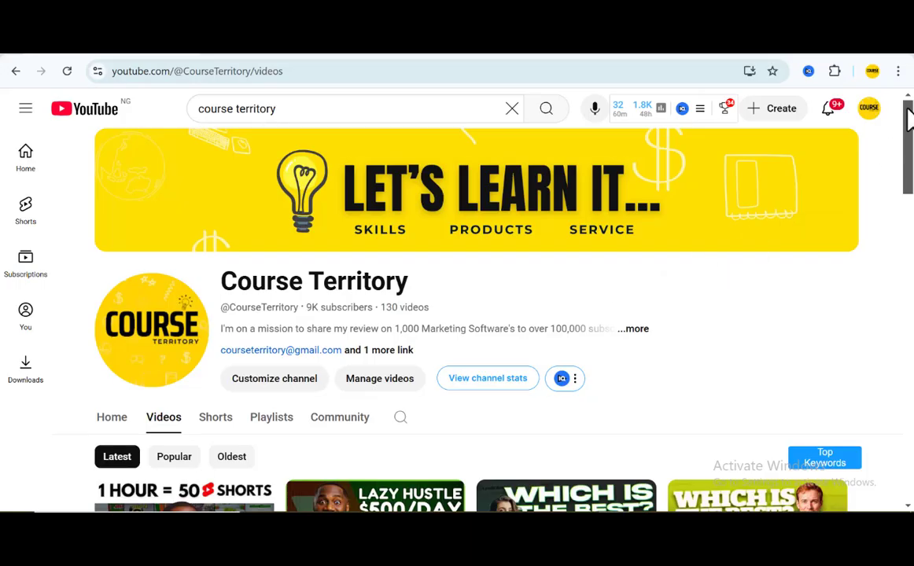
Step: Look over the Course Territory channel's videos, the ScrapeBox website's home page and its limited-time pricing offer
left_click_drag(909, 112, 911, 265)
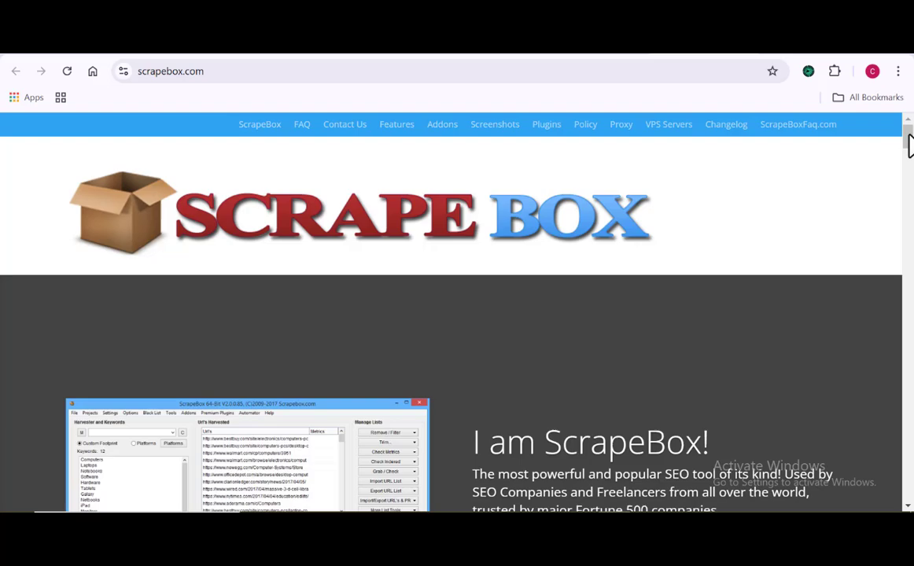
left_click_drag(909, 144, 910, 146)
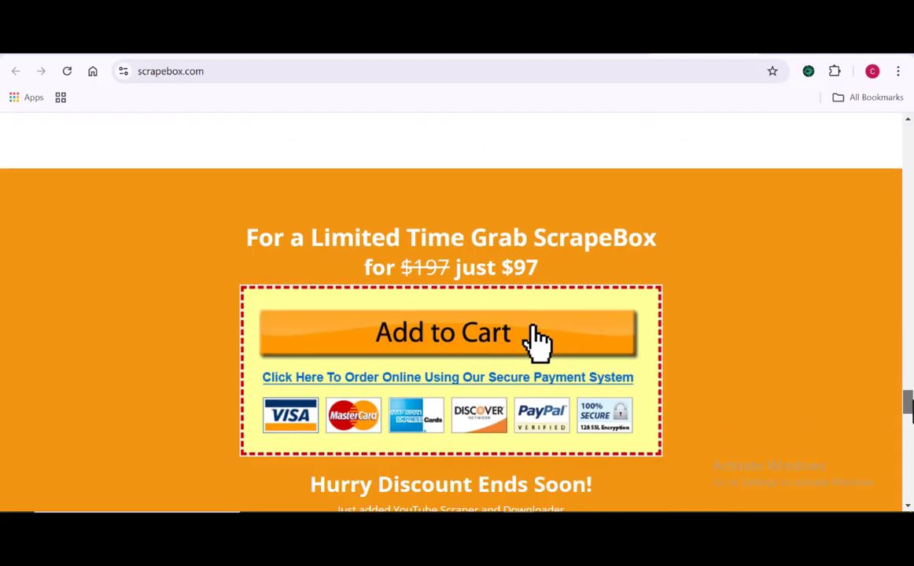
left_click_drag(910, 403, 911, 411)
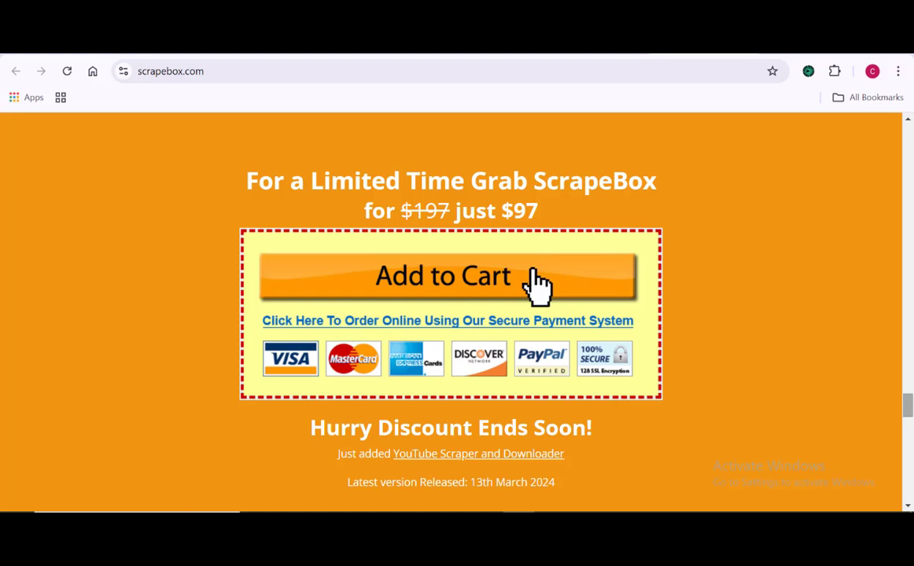
mouse_move(907, 405)
left_mouse_down()
mouse_move(909, 143)
mouse_move(910, 411)
left_mouse_up()
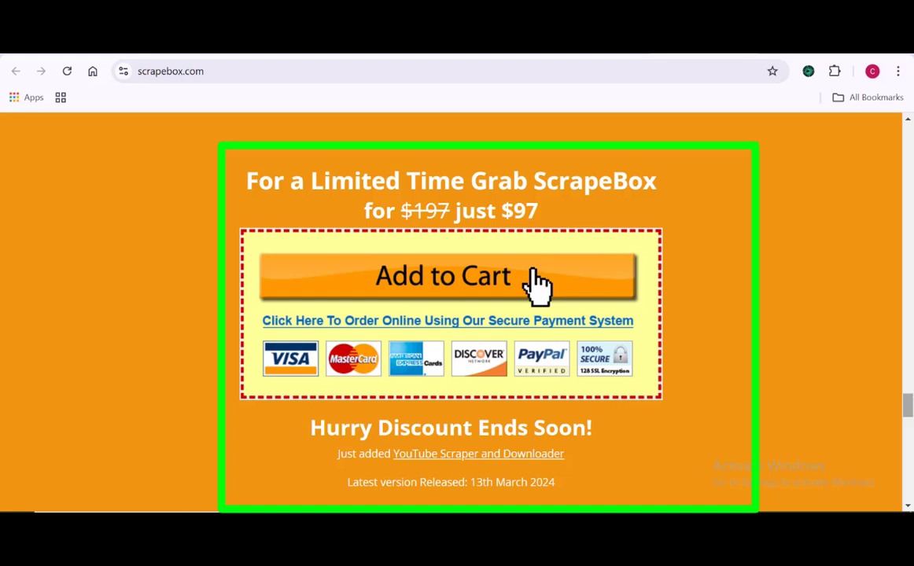
left_click_drag(908, 405, 910, 144)
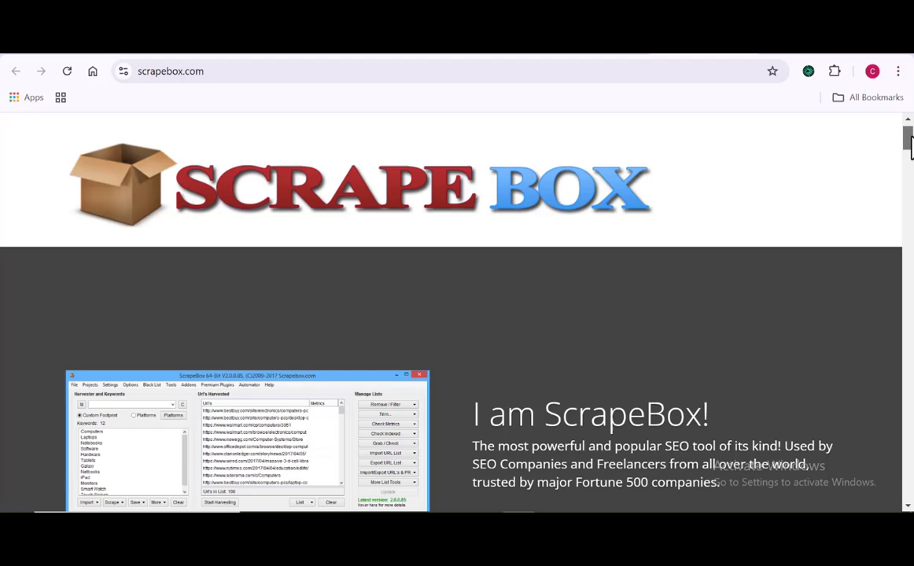
left_click_drag(910, 144, 910, 157)
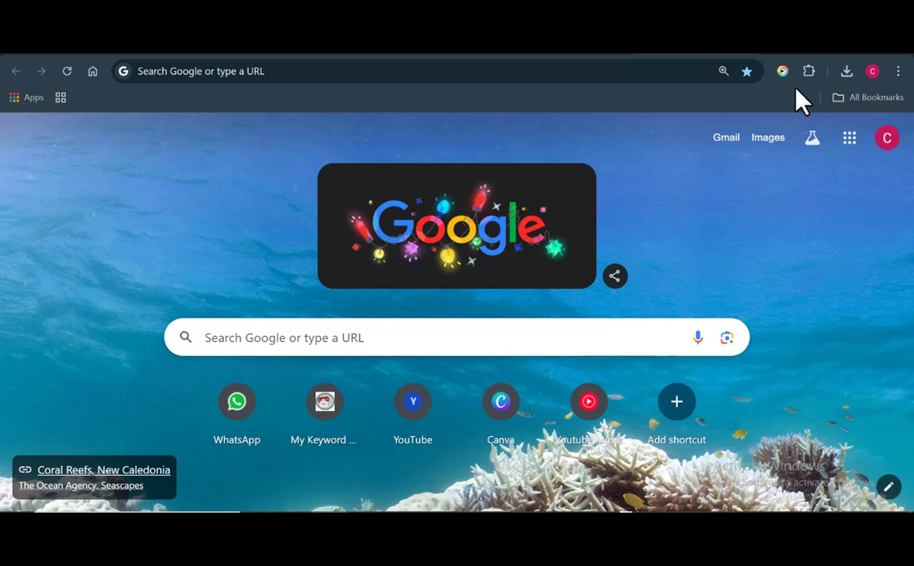
Step: Open the Google Search Scraper extension in the browser to view its dentist lead search
left_click(808, 71)
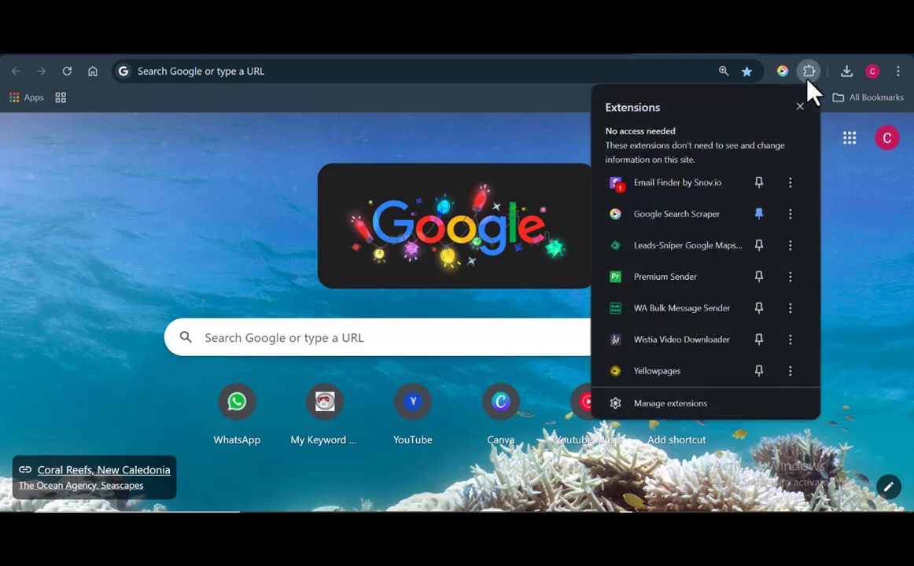
left_click(668, 214)
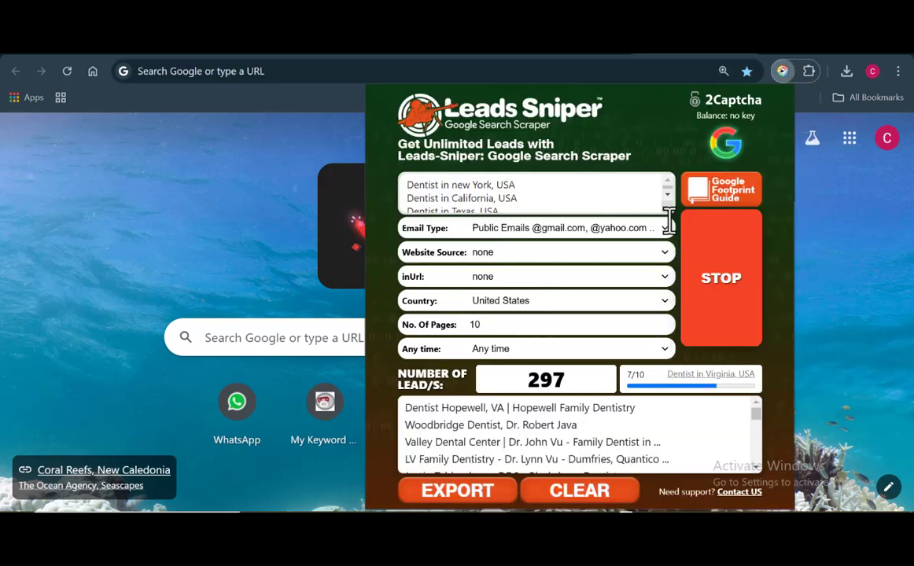
left_click(568, 494)
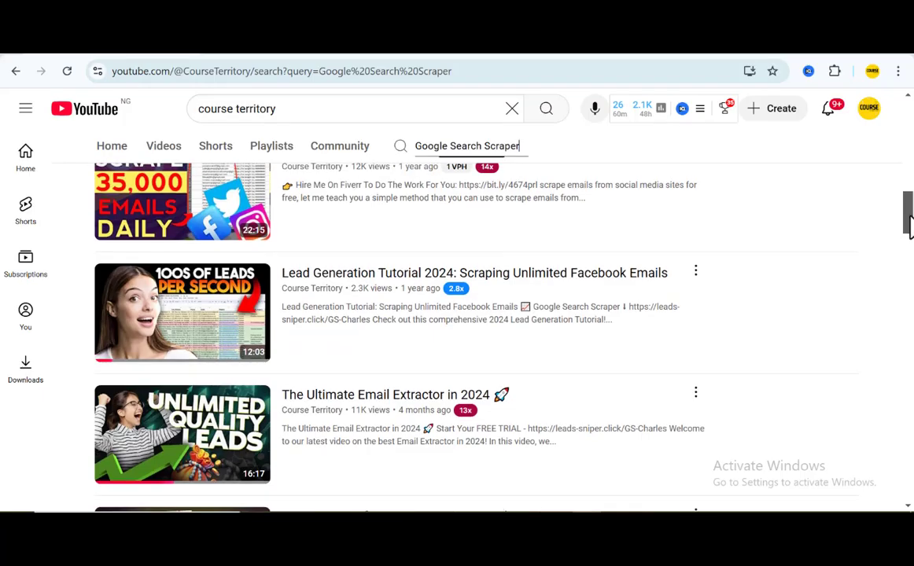
Step: Look through the Course Territory channel's videos found for Google Search Scraper
scroll(472, 331, "up", 5)
scroll(472, 331, "down", 5)
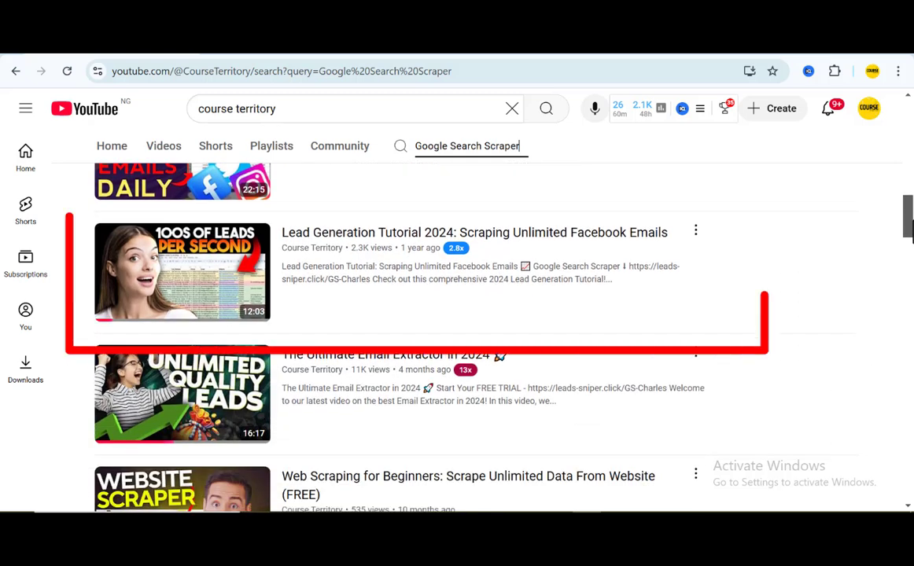
scroll(522, 281, "up", 1)
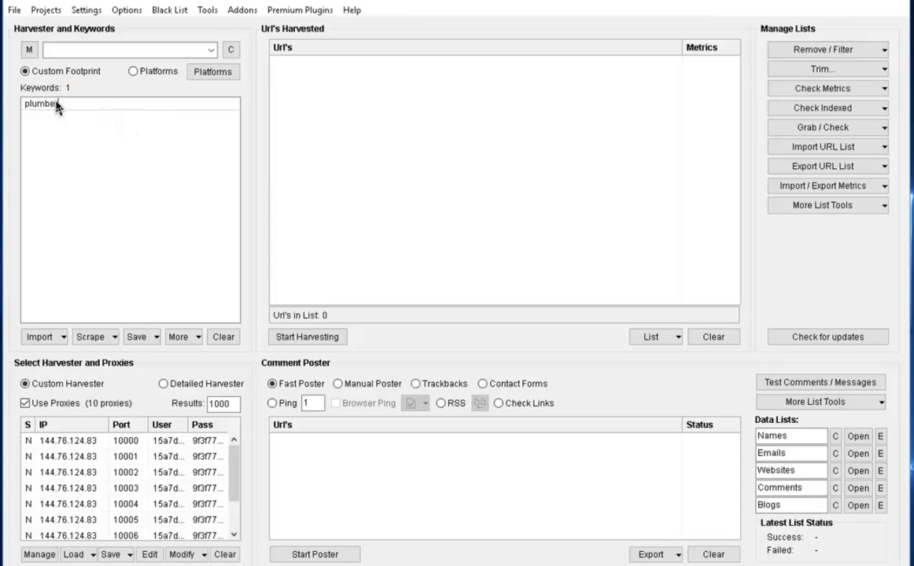
Step: Switch to ScrapeBox and run the Custom Harvester for the keyword plumber with all search engines selected
left_click(85, 152)
left_click(85, 153)
left_click(85, 152)
left_click(303, 345)
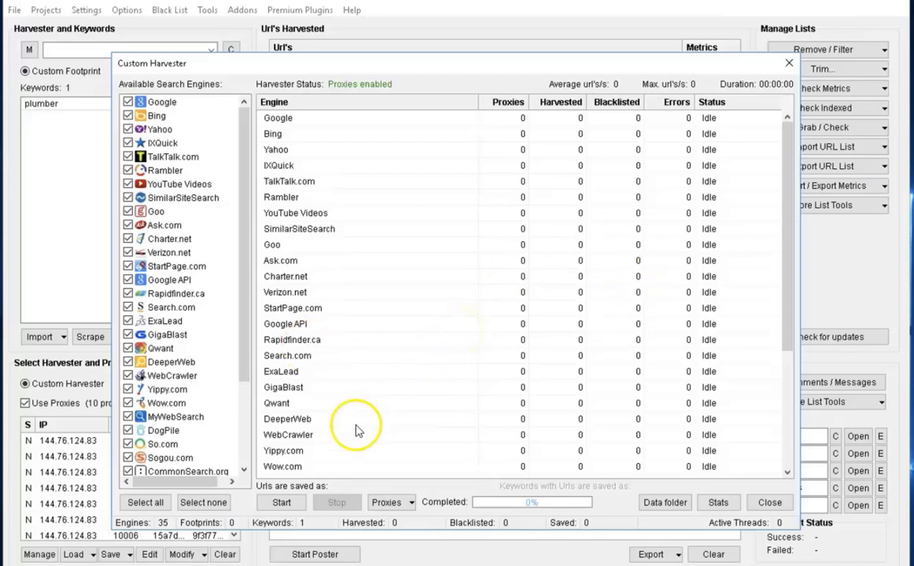
left_click(281, 502)
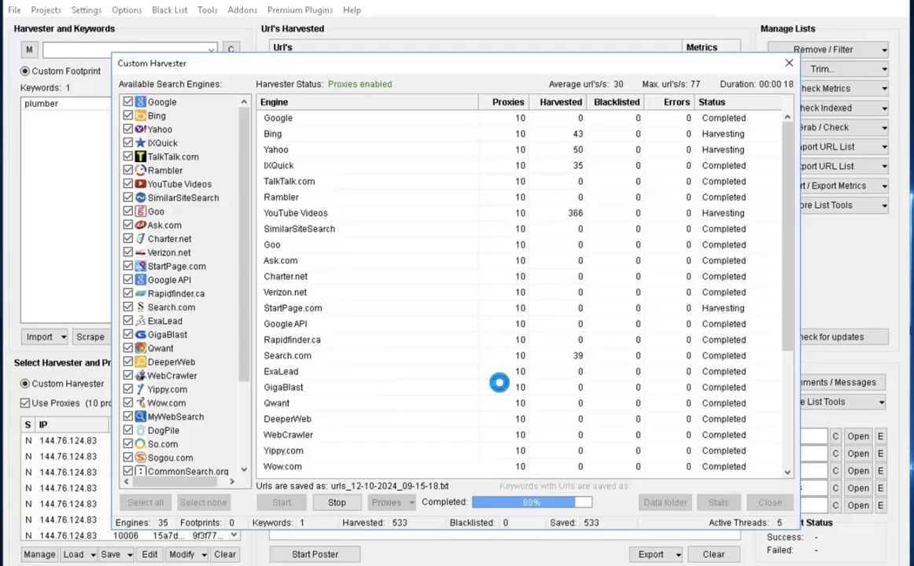
Step: Enter plumber as the harvester keyword and open the Custom Harvester for it
left_click(73, 114)
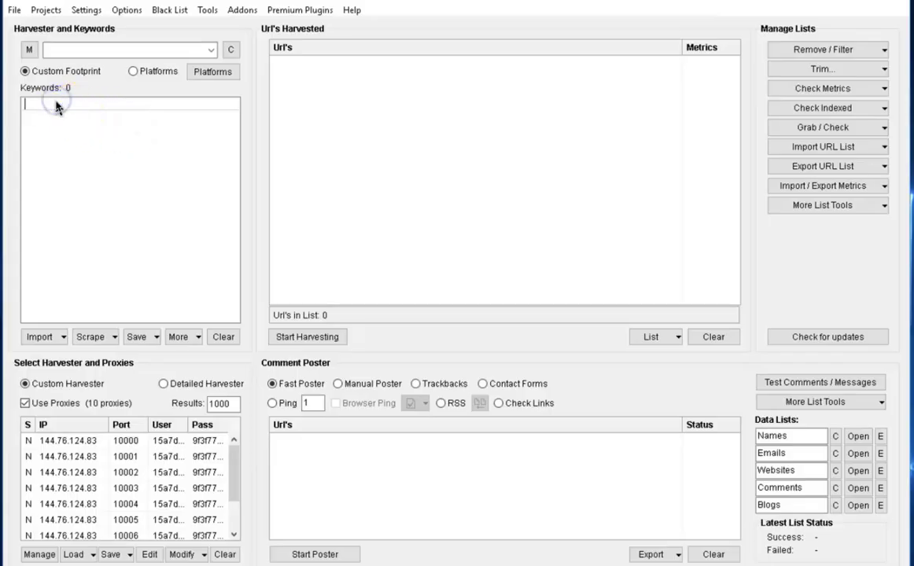
type("plumber")
left_click(82, 147)
left_click(84, 153)
left_click(84, 154)
left_click(287, 336)
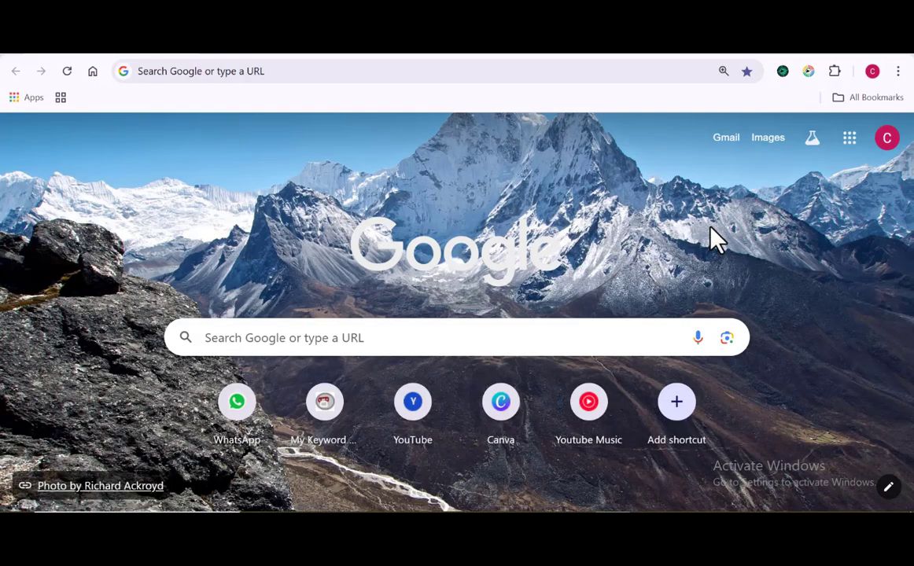
Step: Switch to the browser, review the plumber keyword list in Google Search Scraper, start scraping and reopen the extension
left_click(809, 72)
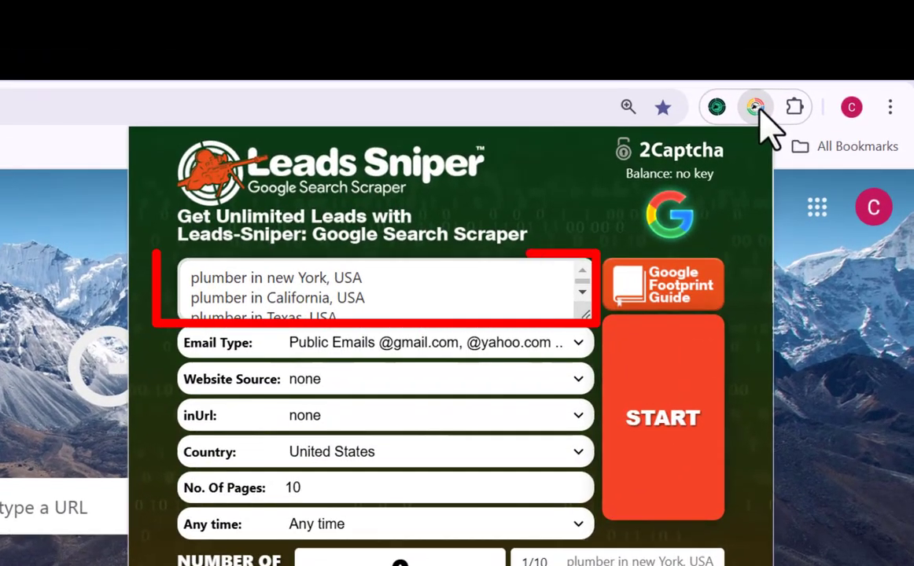
scroll(584, 295, "down", 3)
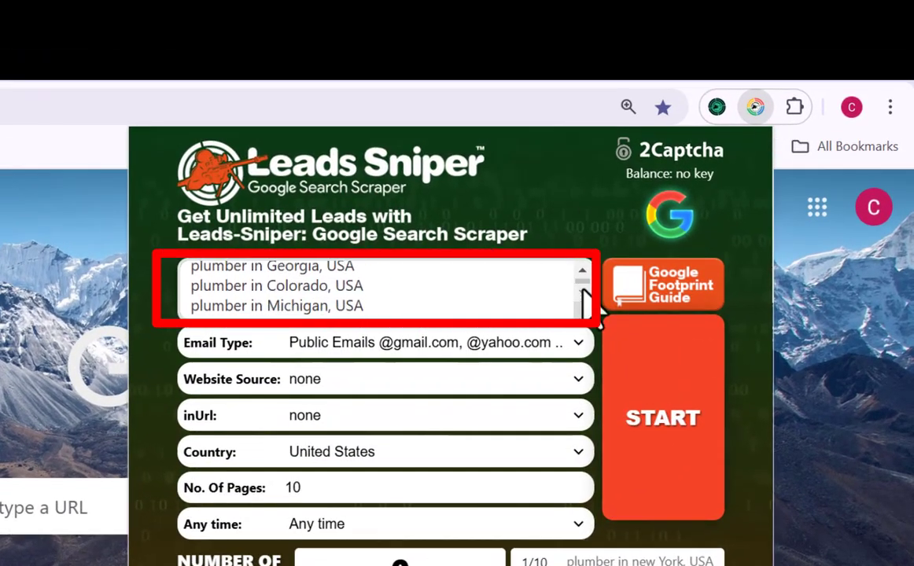
scroll(584, 292, "up", 5)
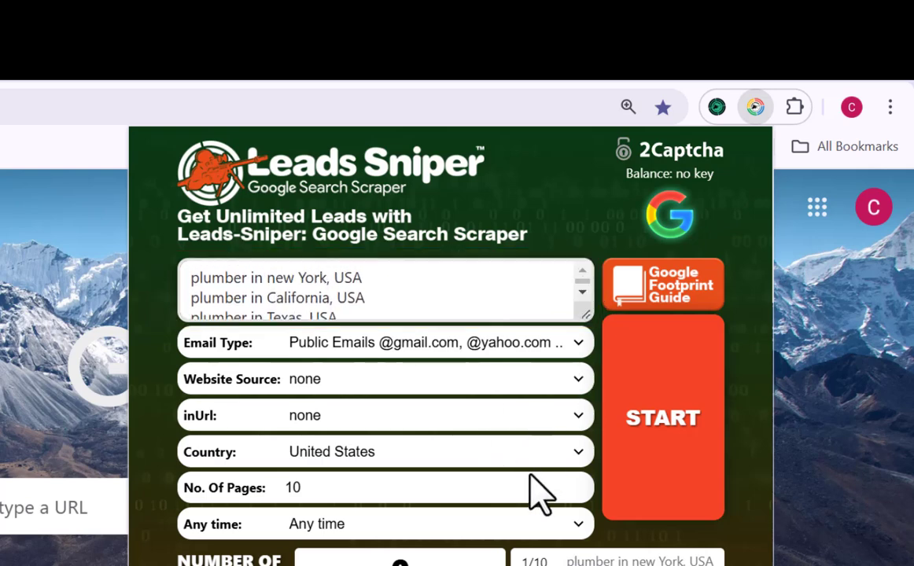
left_click(647, 481)
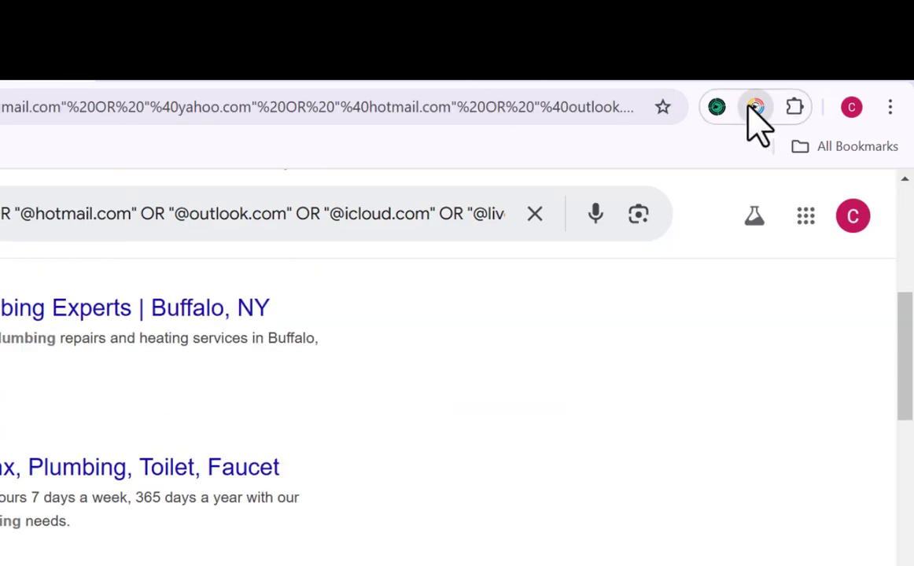
left_click(753, 108)
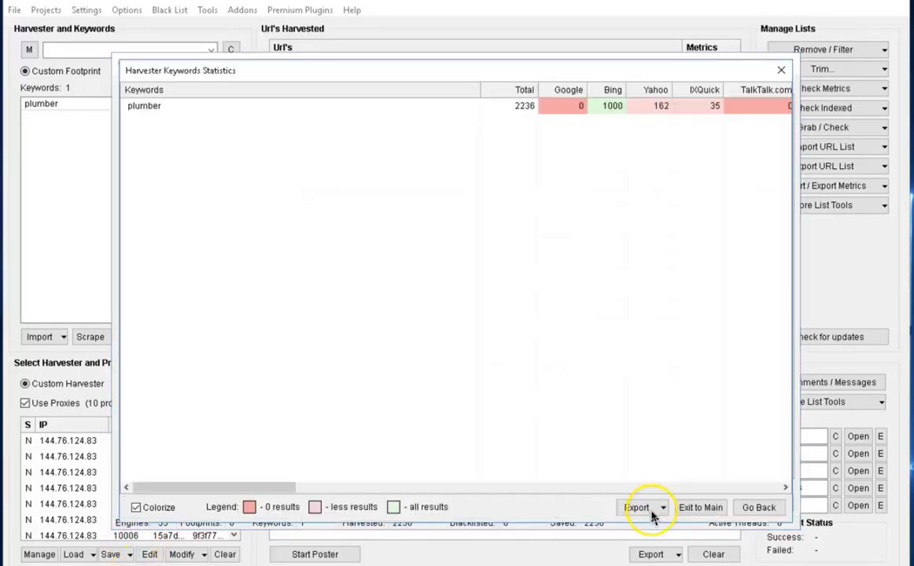
Step: In ScrapeBox, export all harvester keyword statistics to the Downloads folder as an Excel file named plumber result
left_click(651, 512)
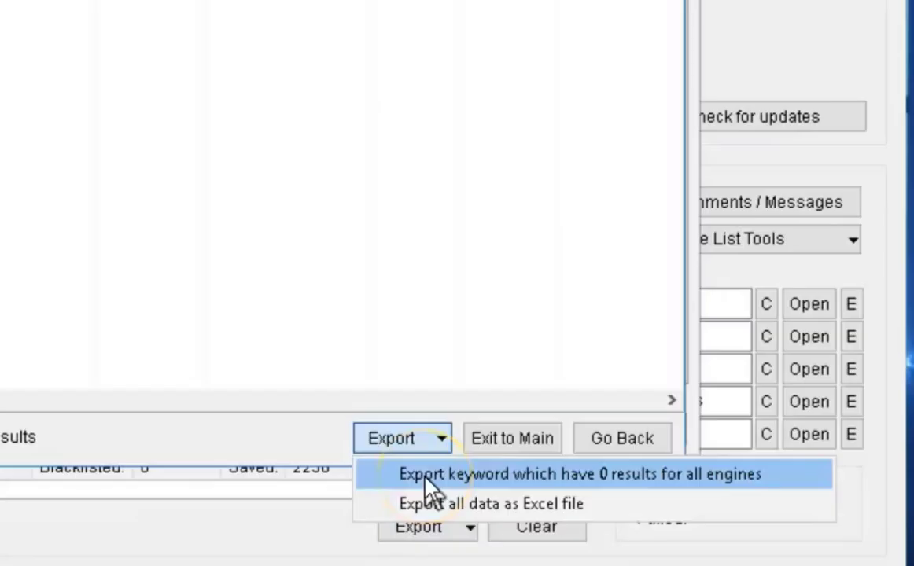
left_click(426, 504)
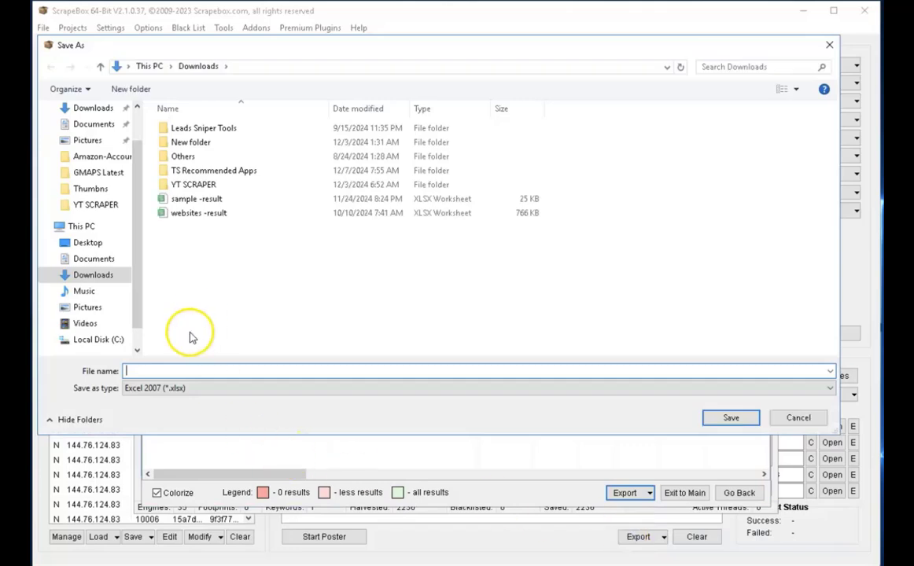
type("plumber result")
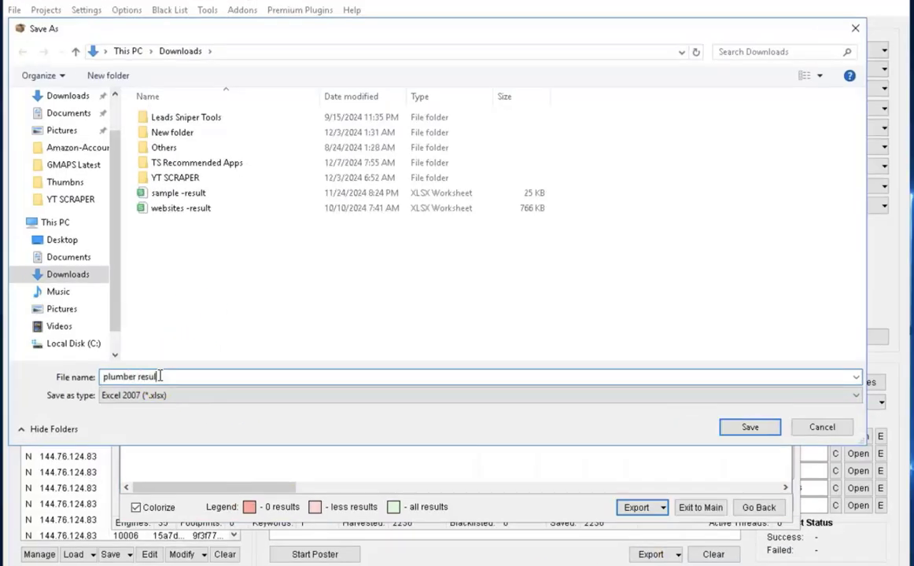
left_click(751, 427)
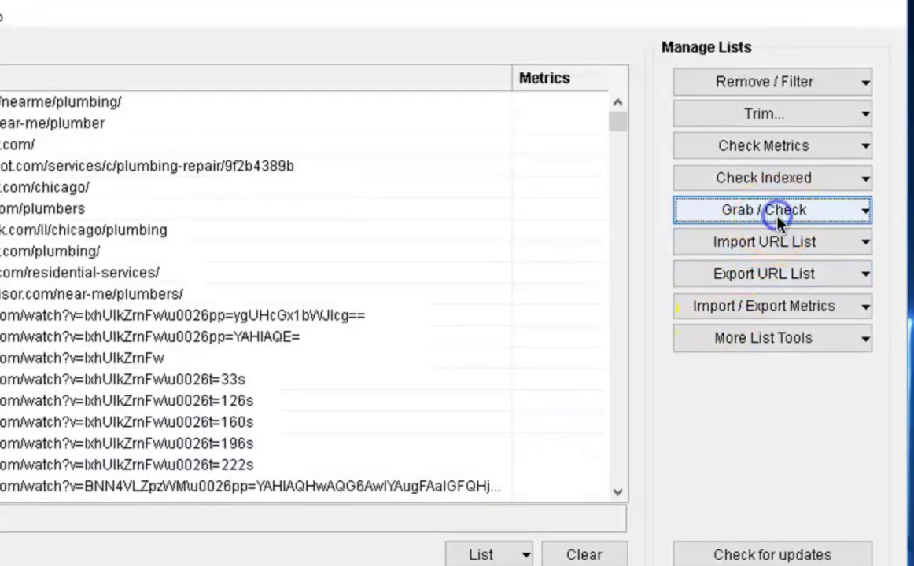
Step: Start grabbing emails by crawling the sites in the harvested URL list
left_click(779, 222)
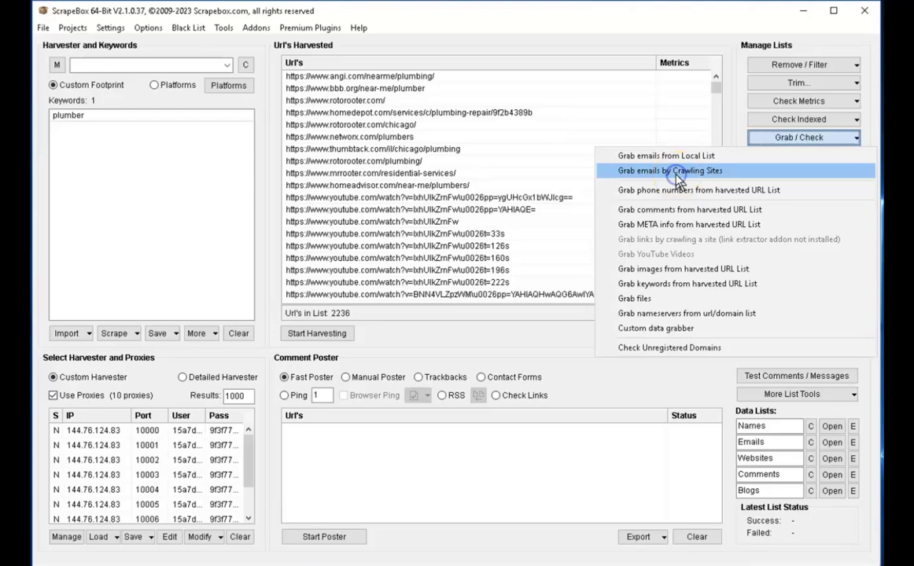
left_click(547, 271)
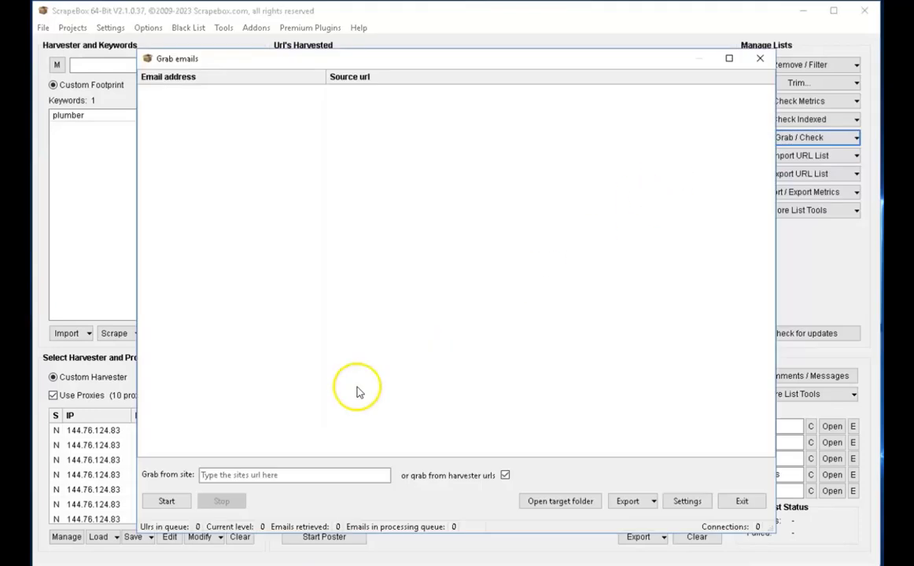
left_click(166, 501)
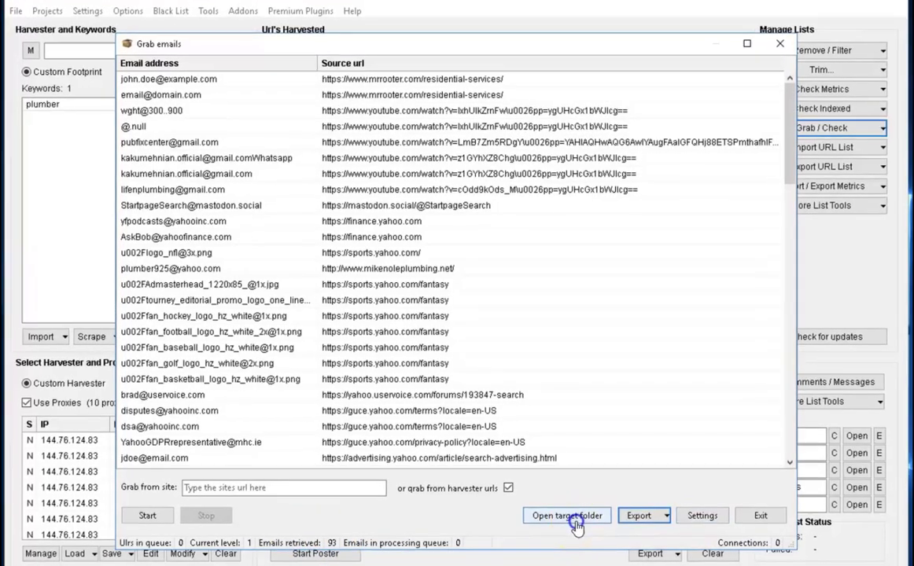
Step: Open the text file in the Grabbed Emails folder and examine the quality of the collected addresses
left_click(560, 502)
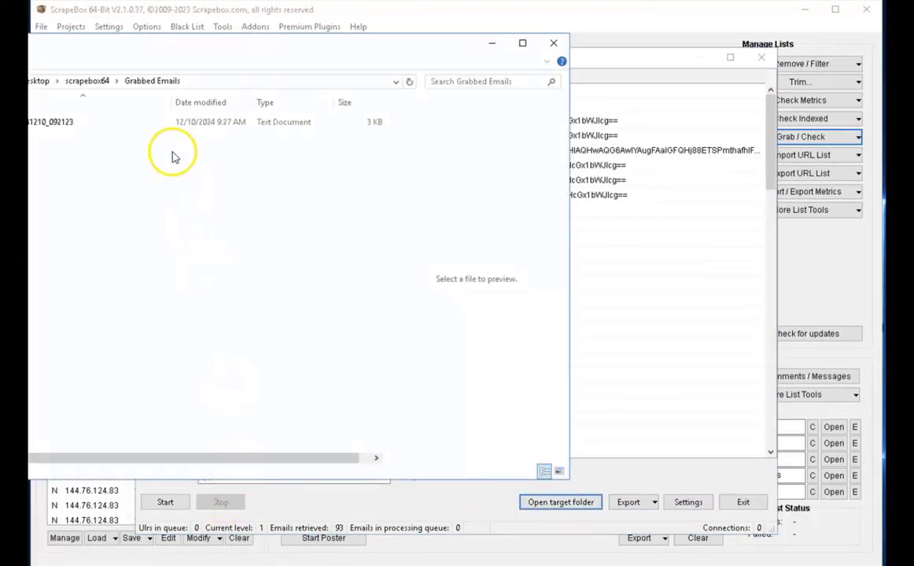
double_click(149, 126)
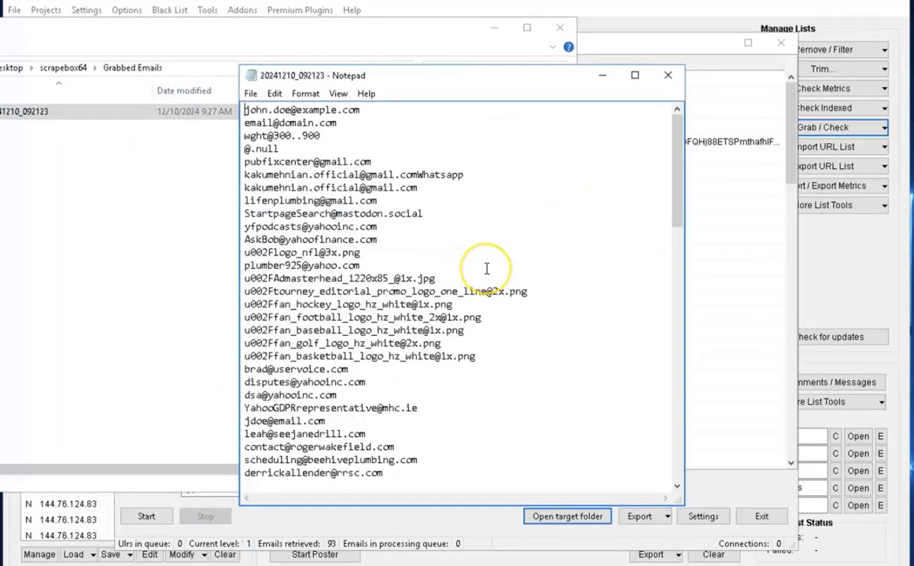
scroll(485, 265, "down", 6)
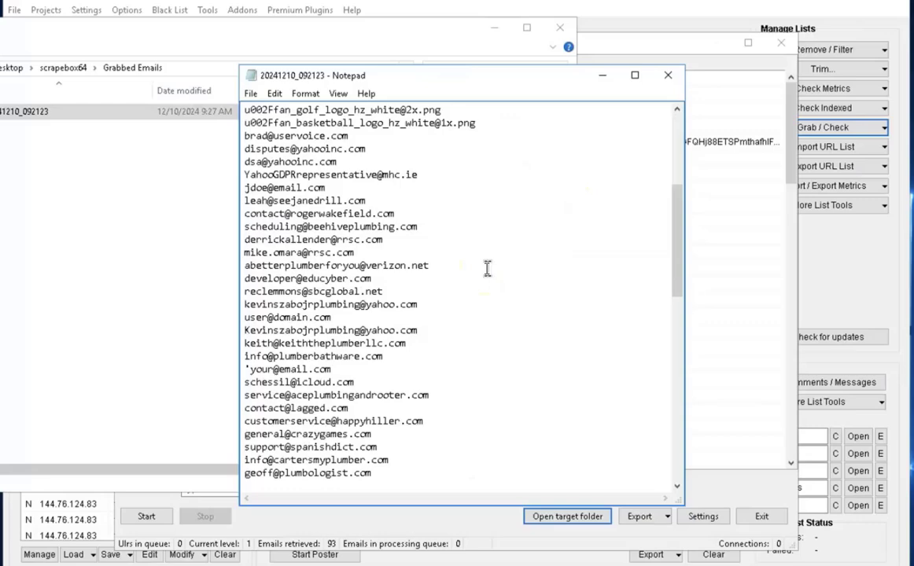
scroll(487, 268, "down", 16)
scroll(487, 268, "up", 20)
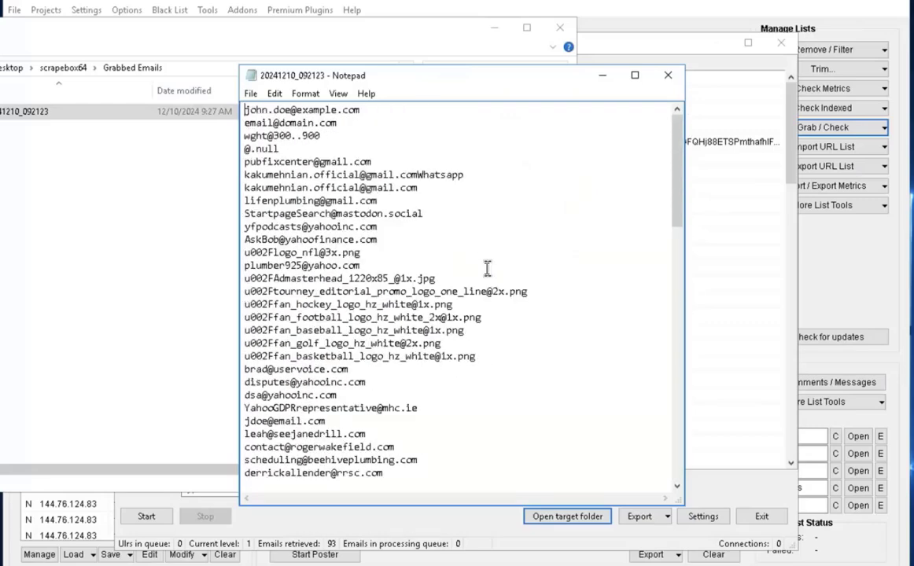
scroll(487, 268, "down", 20)
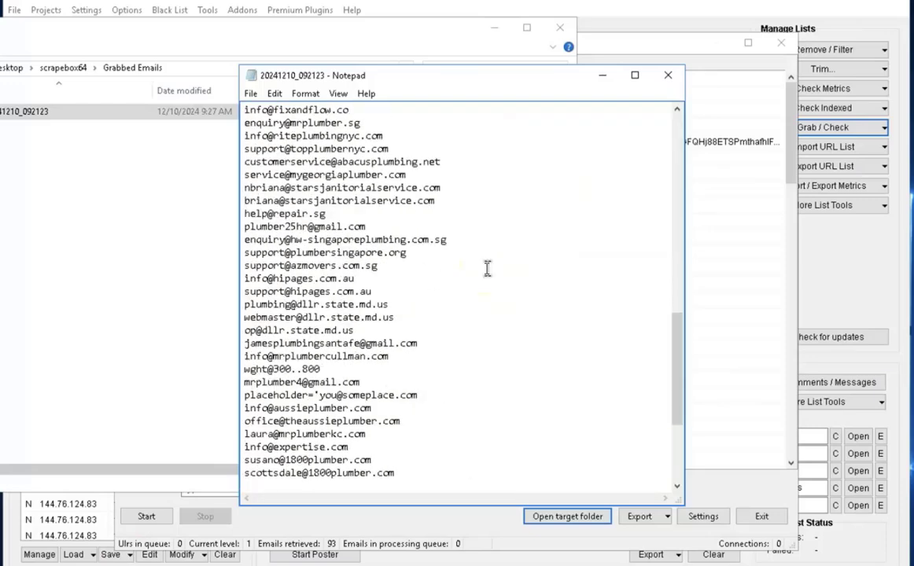
scroll(487, 268, "up", 20)
scroll(487, 269, "up", 3)
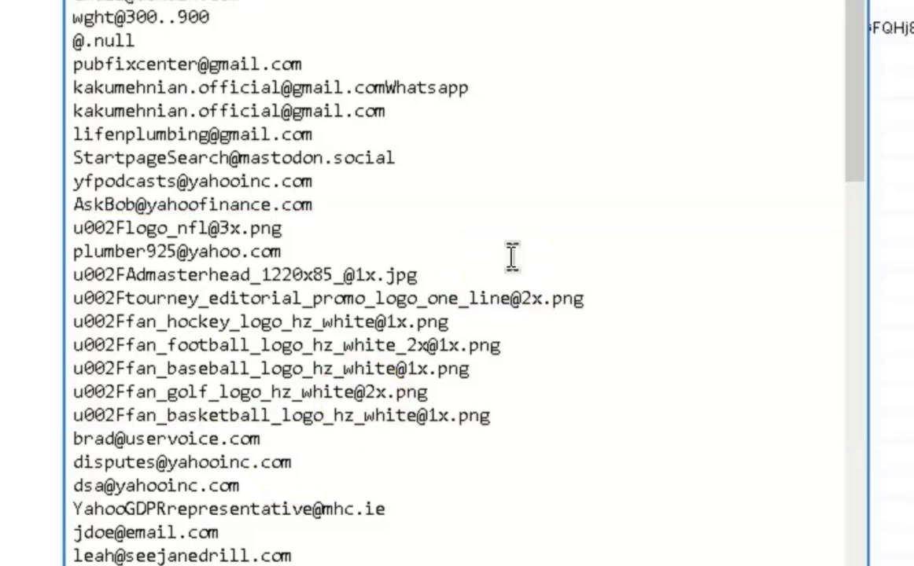
left_click(292, 459)
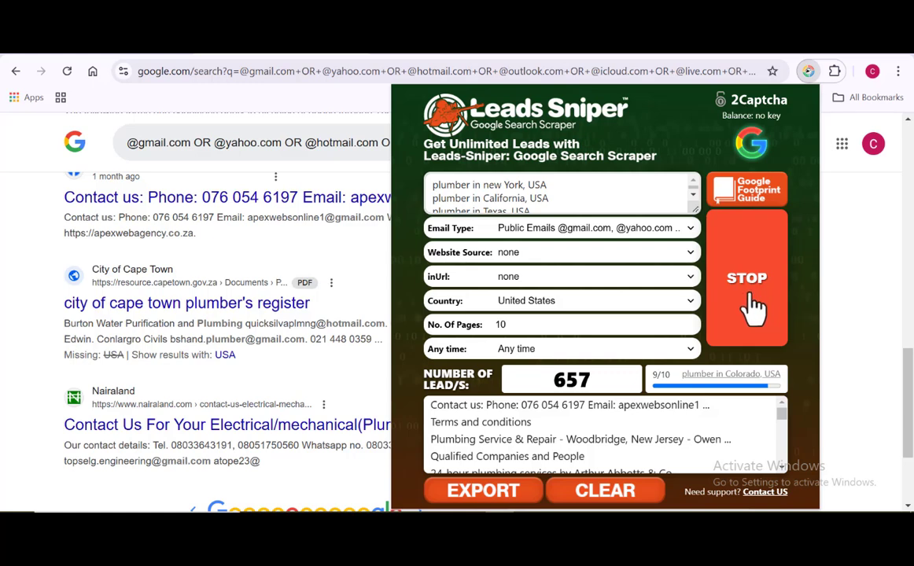
Step: Switch to Google Search Scraper in the browser and stop its plumber lead search
left_click(750, 291)
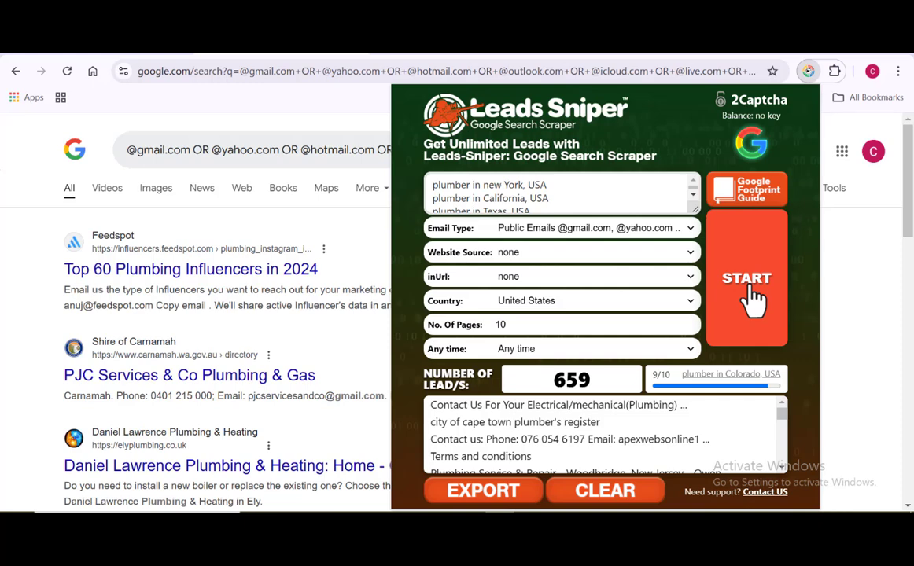
Step: Export the scraped plumber leads as a CSV file and open the downloaded file
left_click(500, 500)
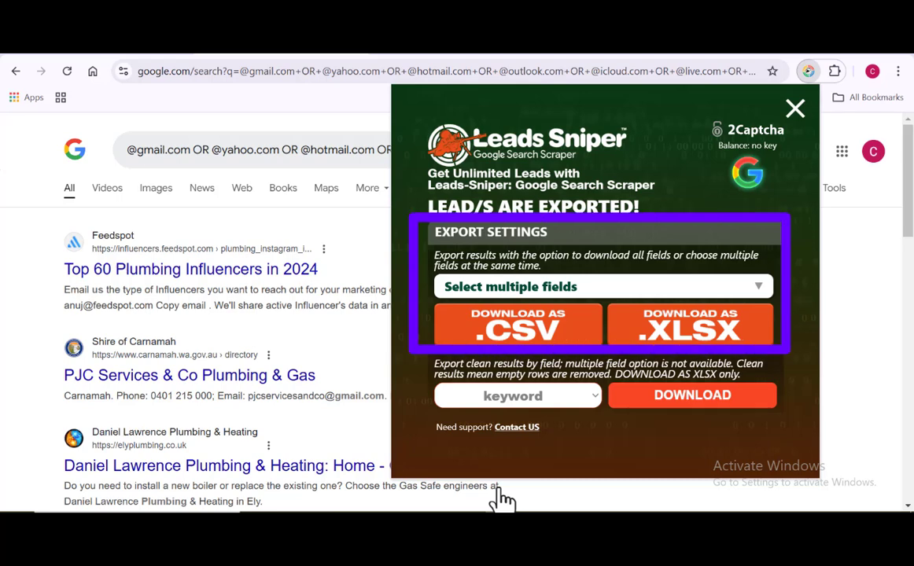
left_click(534, 338)
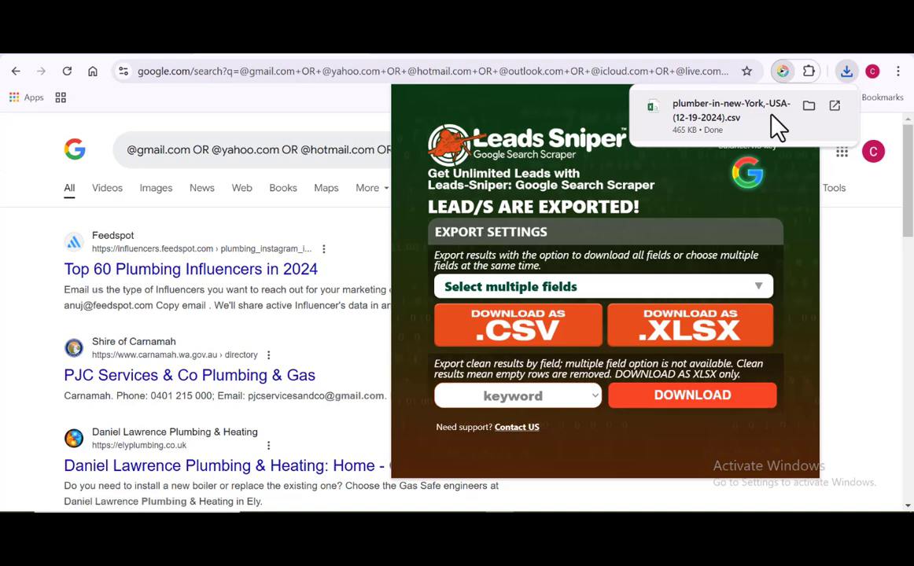
left_click(835, 108)
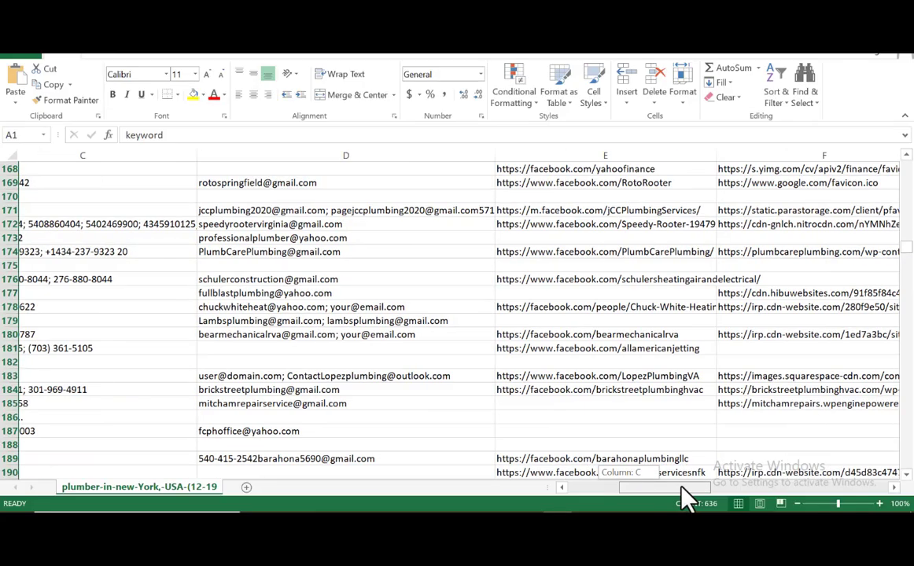
Step: Examine the exported plumber leads across the keyword, title, phone, email and social media link columns
left_click_drag(686, 495, 747, 491)
mouse_move(908, 259)
left_mouse_down()
mouse_move(909, 234)
mouse_move(909, 246)
left_mouse_up()
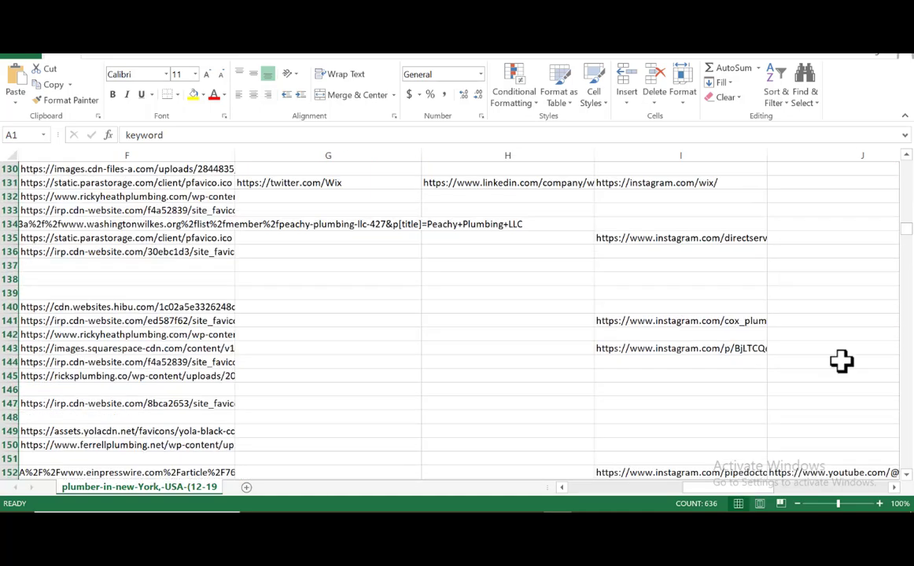
left_click_drag(763, 492, 710, 498)
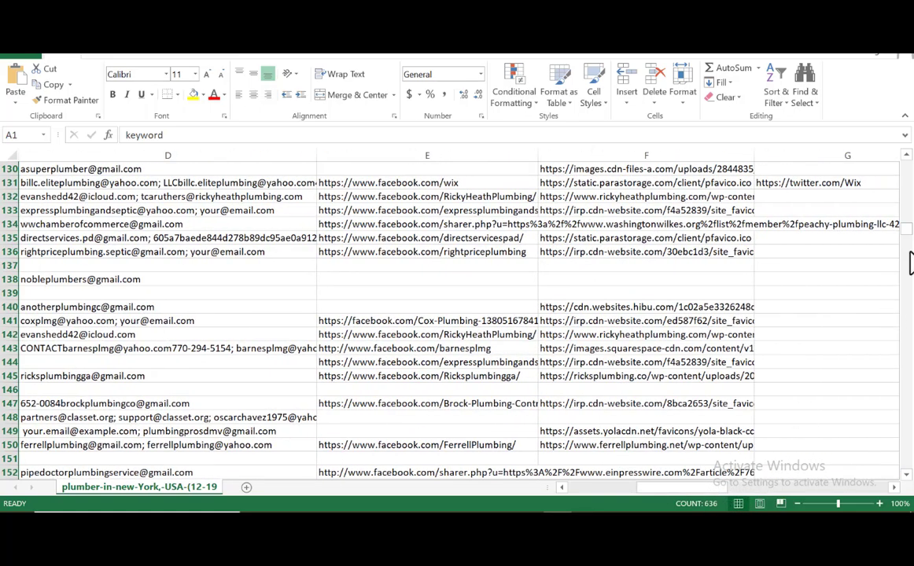
left_click_drag(908, 246, 910, 286)
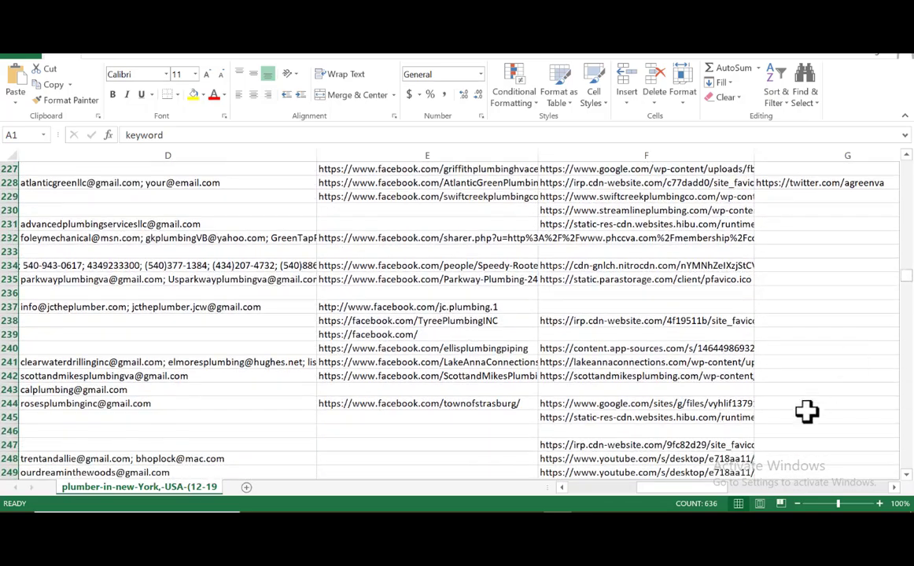
left_click_drag(693, 498, 622, 502)
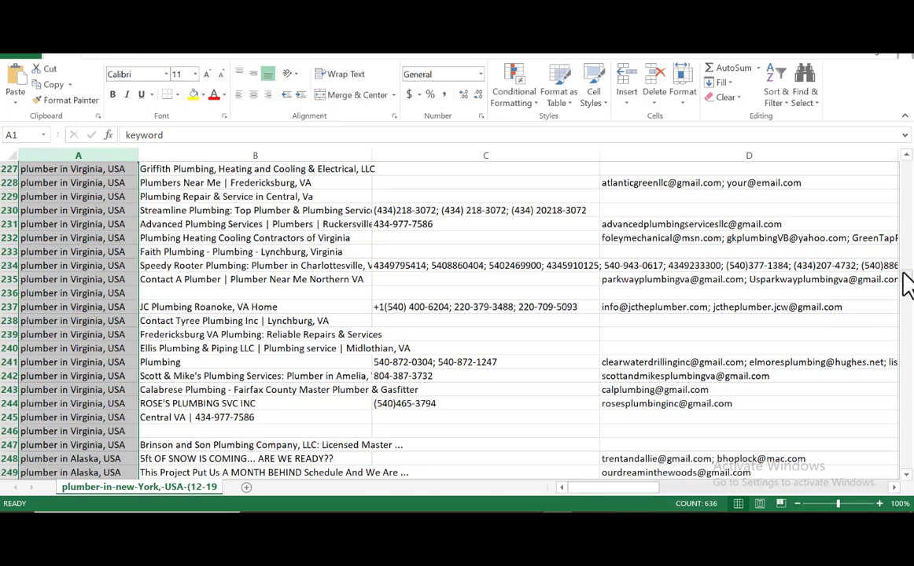
left_click_drag(909, 285, 910, 275)
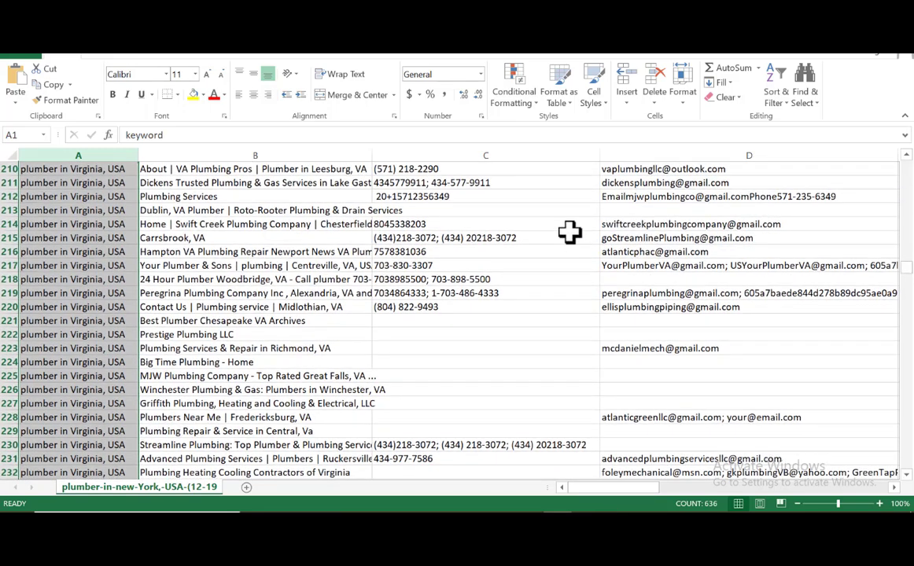
Step: Select the email column and look through its addresses down the list of plumber leads
left_click(627, 155)
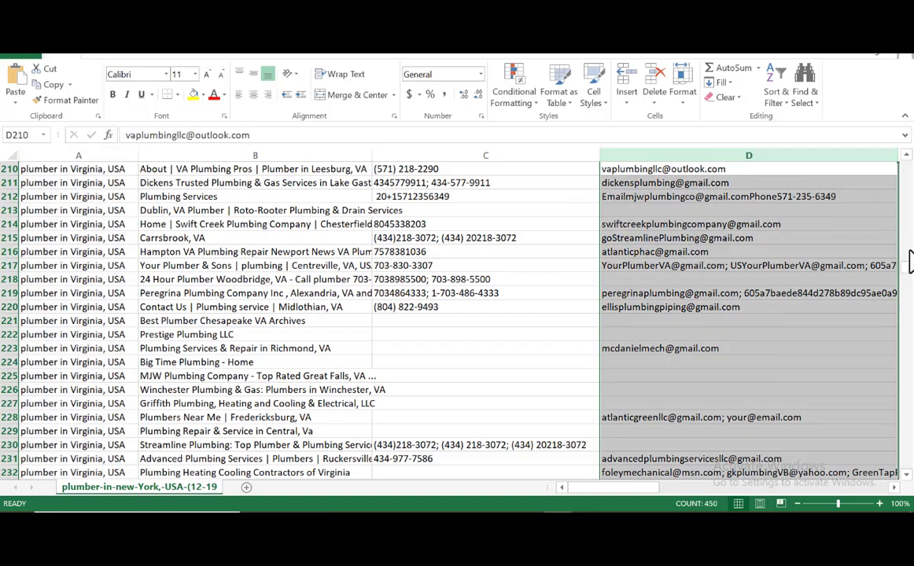
left_click_drag(909, 273, 908, 292)
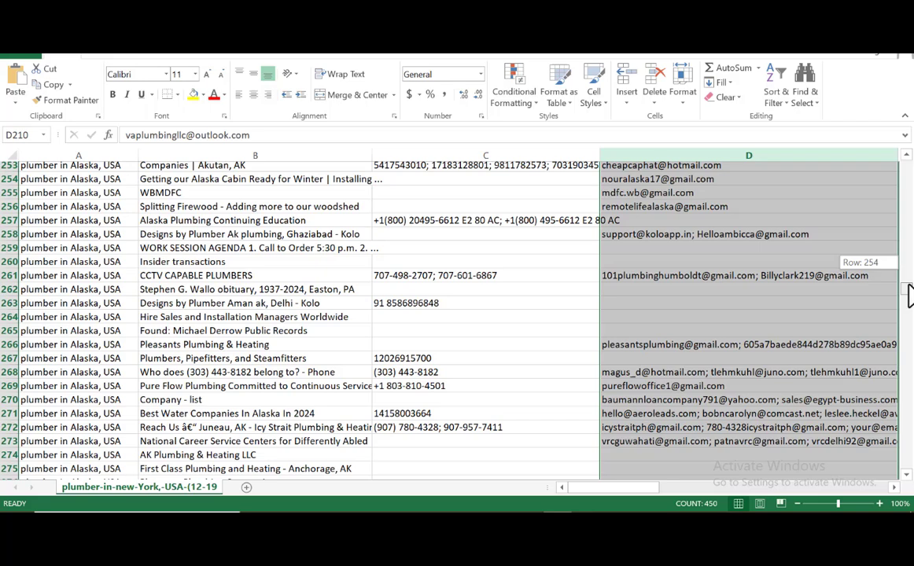
left_click_drag(909, 295, 909, 320)
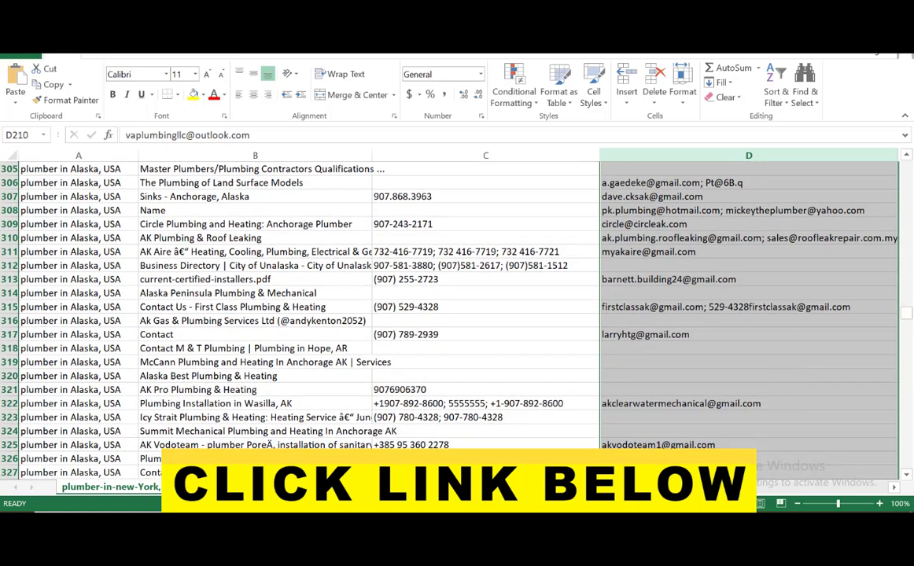
left_click_drag(676, 488, 704, 488)
left_click_drag(909, 315, 910, 214)
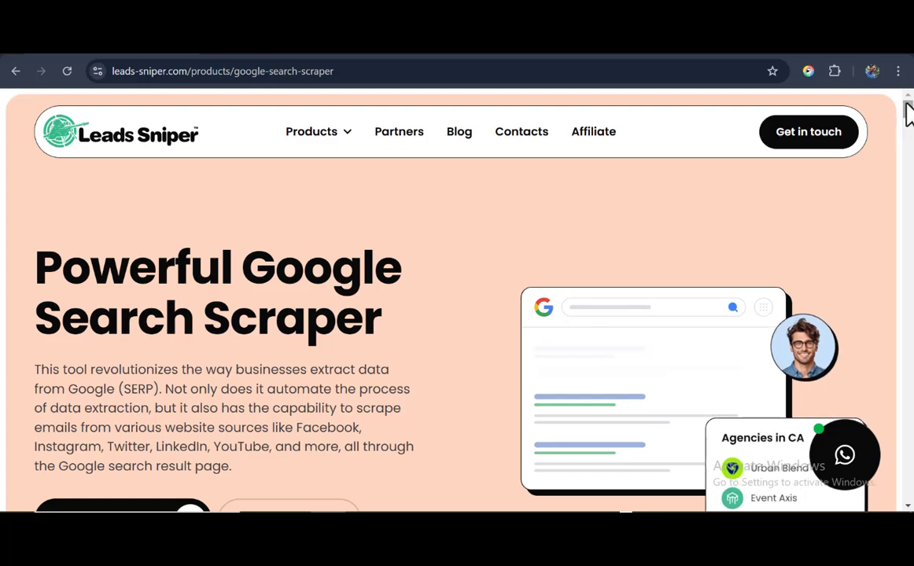
Step: On the Leads Sniper Google Search Scraper product page, review the pricing plans and the free trial section
left_click_drag(910, 113, 910, 381)
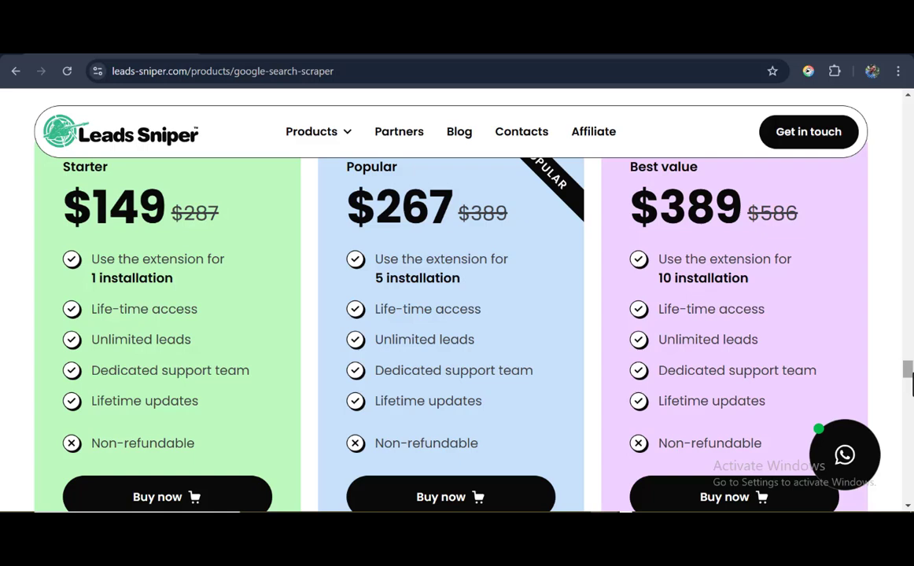
mouse_move(910, 382)
left_mouse_down()
mouse_move(910, 125)
mouse_move(908, 394)
left_mouse_up()
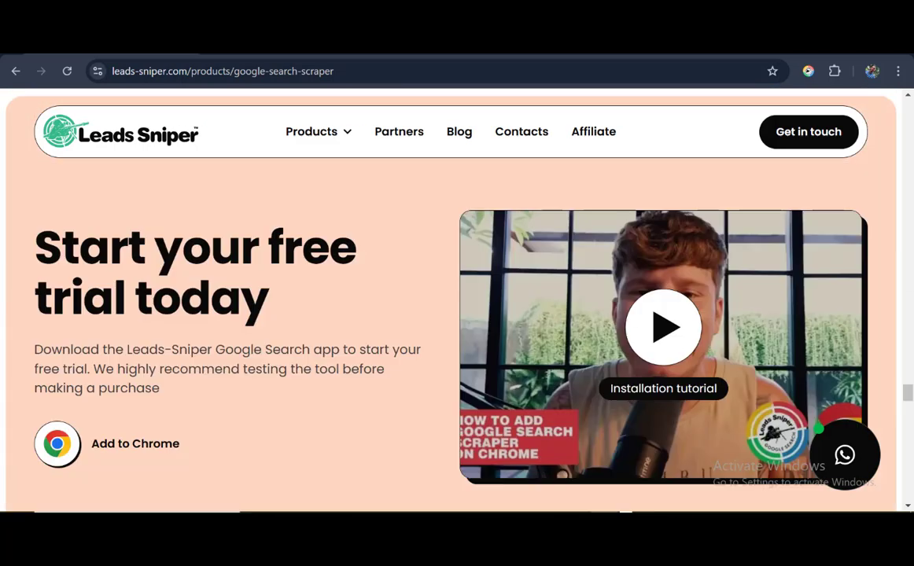